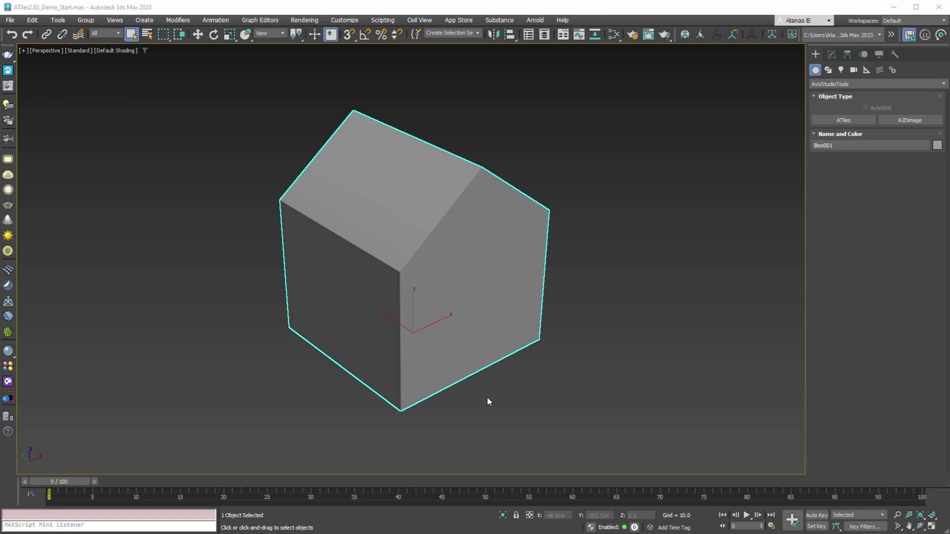
Start the ATiles creation tool from Create > AvizStudioTools
{"action": "left_click", "coordinate": [831, 122]}
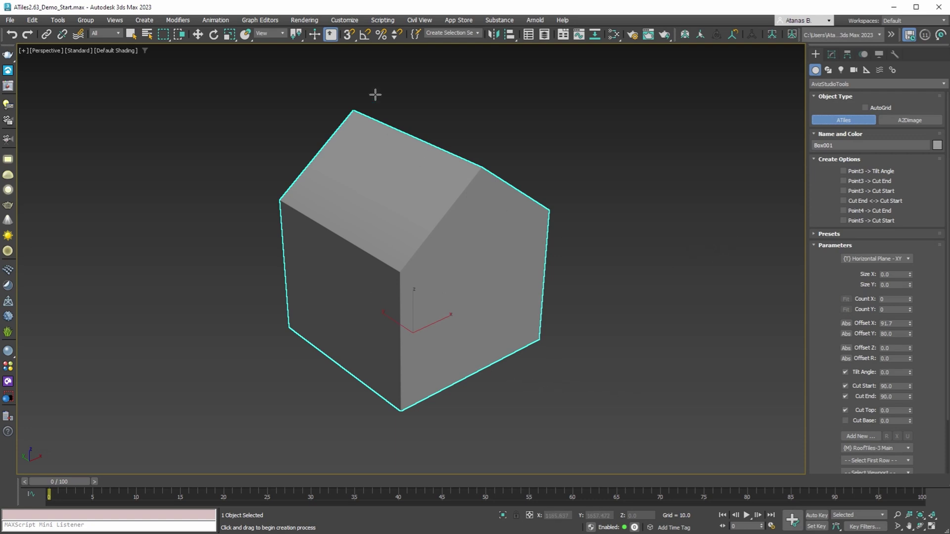
With vertex snapping on, draw ATiles001 over the front roof slope, tilted to 37.357 degrees
{"action": "left_click", "coordinate": [349, 34]}
{"action": "left_click", "coordinate": [280, 197]}
{"action": "left_click_drag", "start_coordinate": [280, 197], "coordinate": [399, 269]}
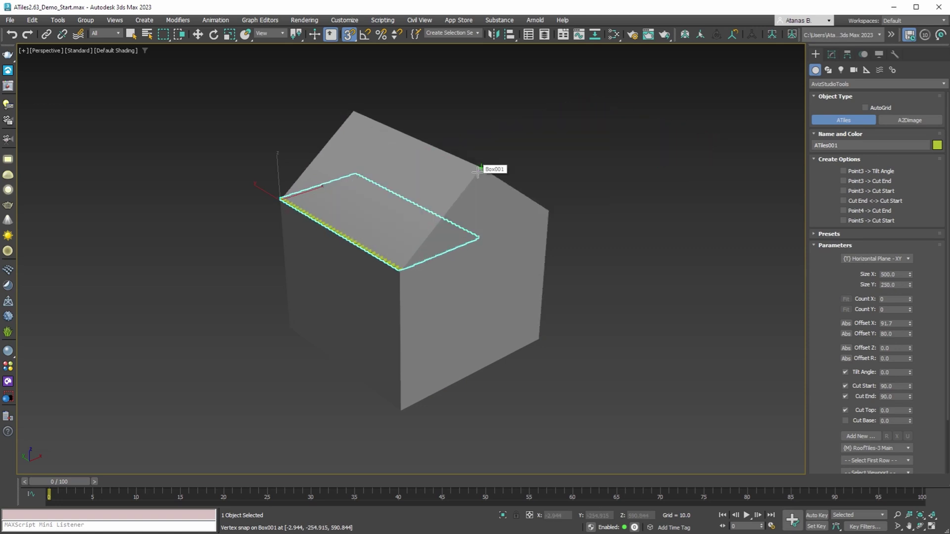
{"action": "left_click", "coordinate": [429, 147]}
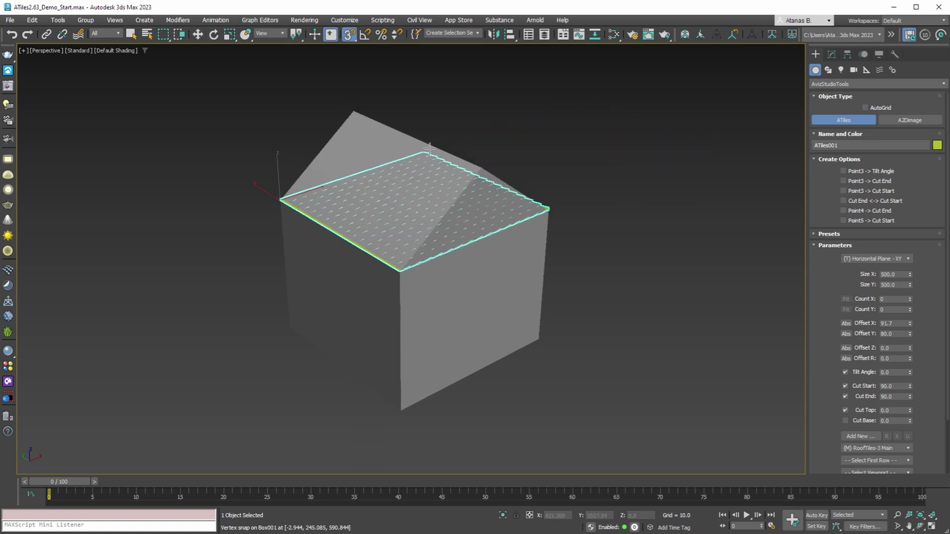
{"action": "left_click", "coordinate": [477, 169]}
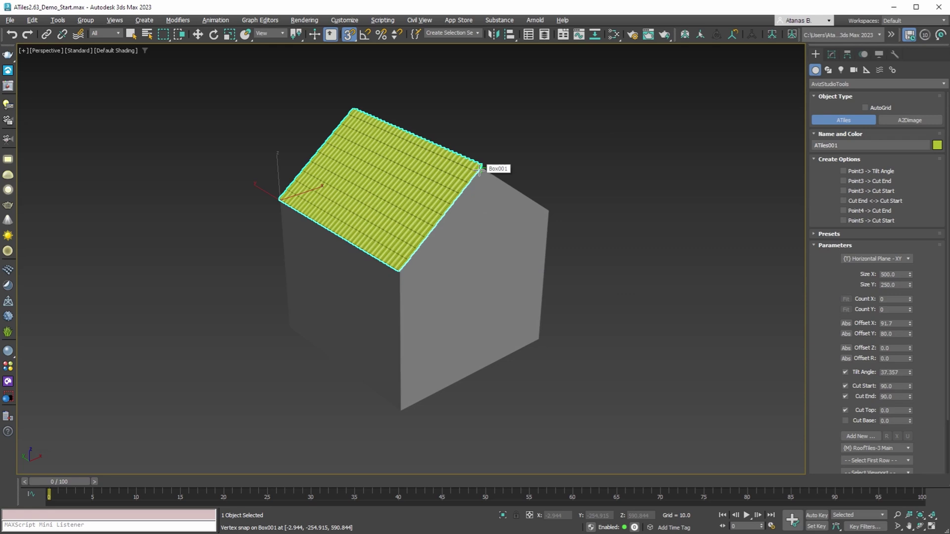
{"action": "left_click", "coordinate": [479, 170]}
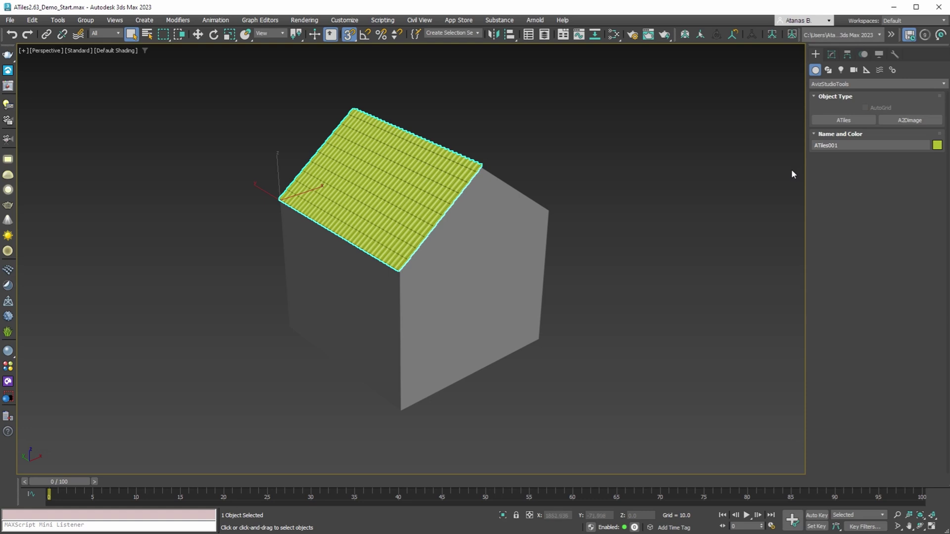
In the Modify panel, expand Advanced Parameters and Variations and scroll through the ATiles rollouts
{"action": "left_click", "coordinate": [832, 55]}
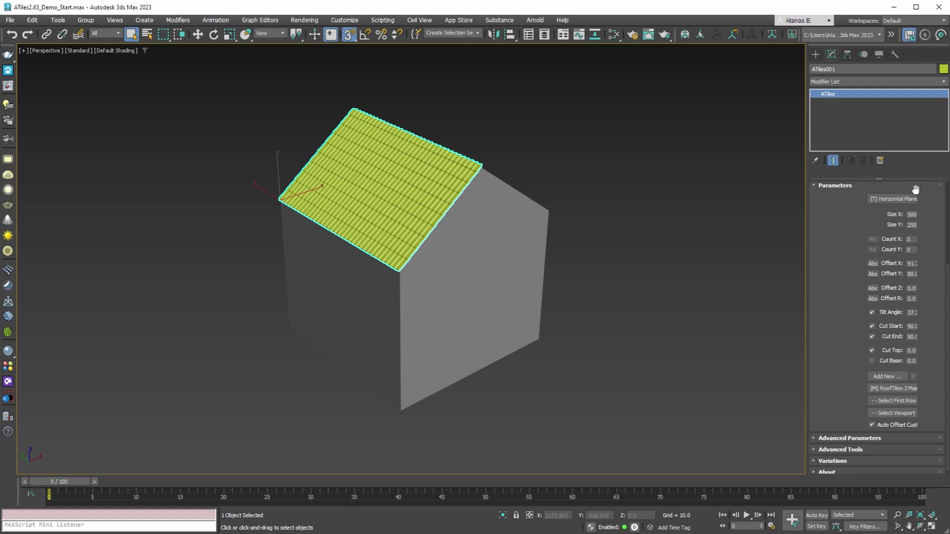
{"action": "left_click", "coordinate": [917, 426]}
{"action": "left_click", "coordinate": [886, 438]}
{"action": "scroll", "coordinate": [871, 440], "scroll_direction": "down", "scroll_amount": 6}
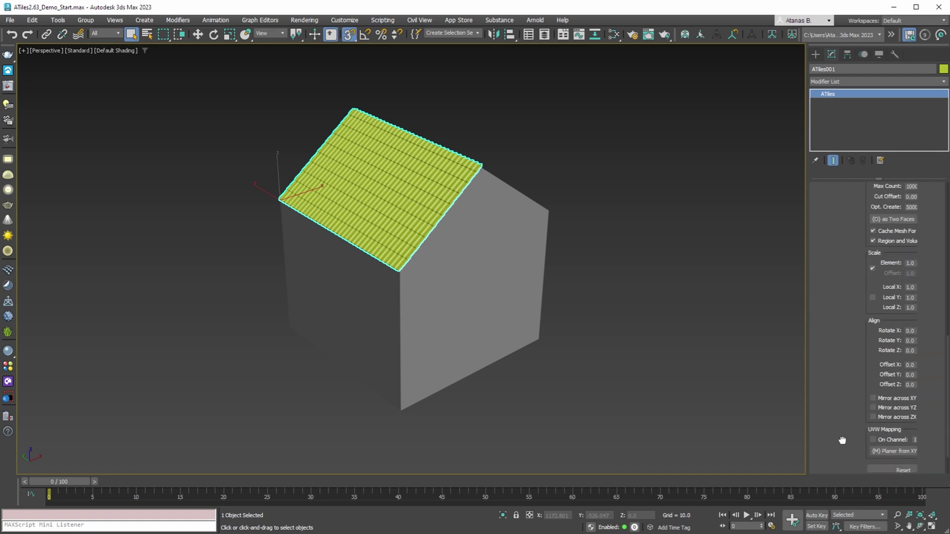
{"action": "scroll", "coordinate": [843, 440], "scroll_direction": "down", "scroll_amount": 2}
{"action": "left_click", "coordinate": [862, 453]}
{"action": "scroll", "coordinate": [853, 451], "scroll_direction": "down", "scroll_amount": 6}
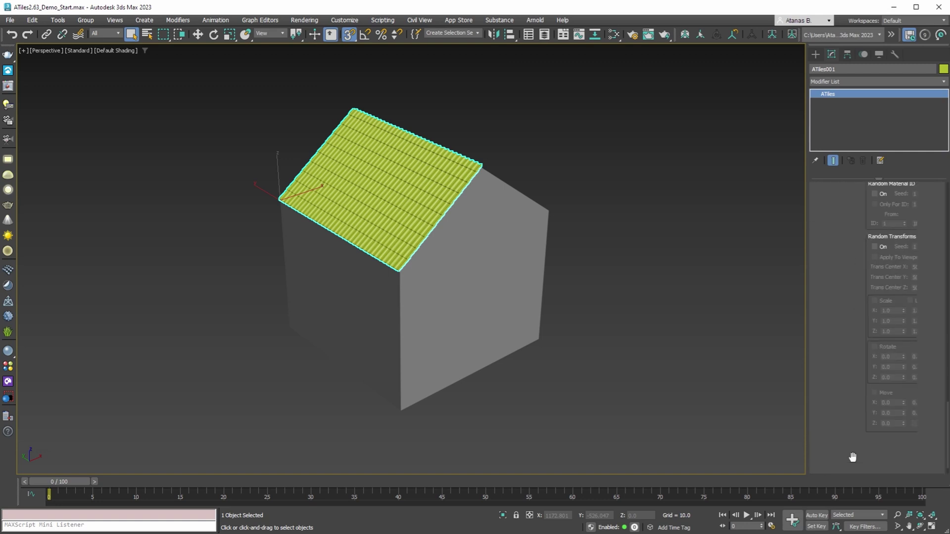
{"action": "scroll", "coordinate": [853, 458], "scroll_direction": "down", "scroll_amount": 5}
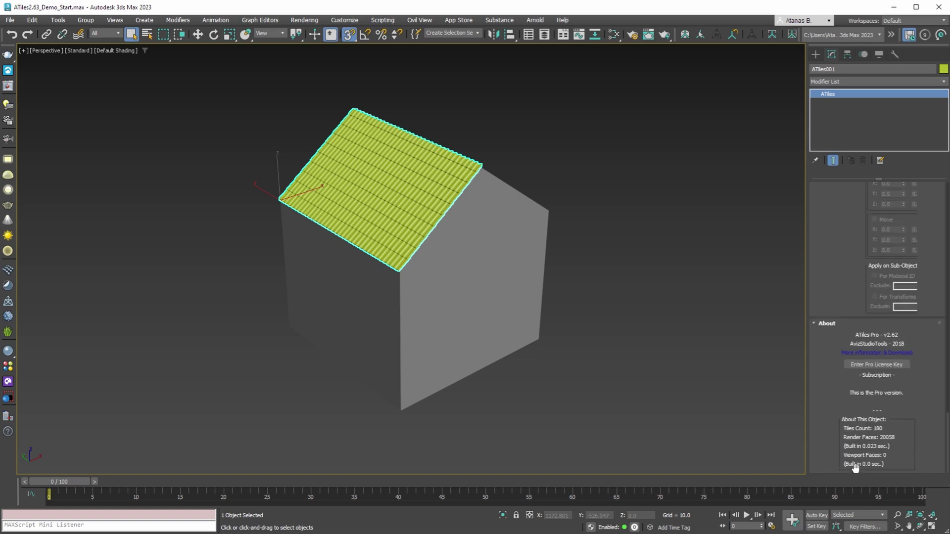
Reselect the tile object, collapse all rollouts except Presets, and check the About version v2.62
{"action": "left_click", "coordinate": [634, 355]}
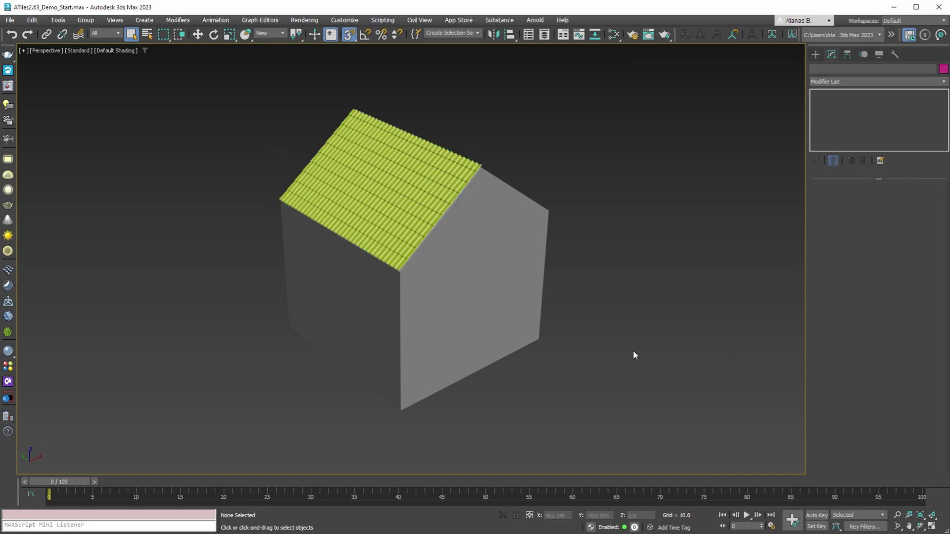
{"action": "left_click", "coordinate": [400, 193]}
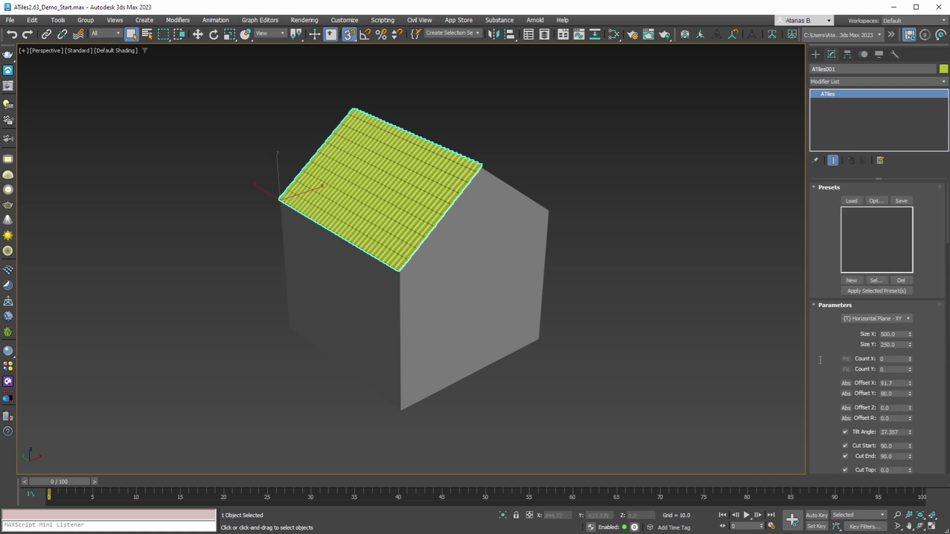
{"action": "left_click", "coordinate": [821, 305]}
{"action": "left_click", "coordinate": [822, 317]}
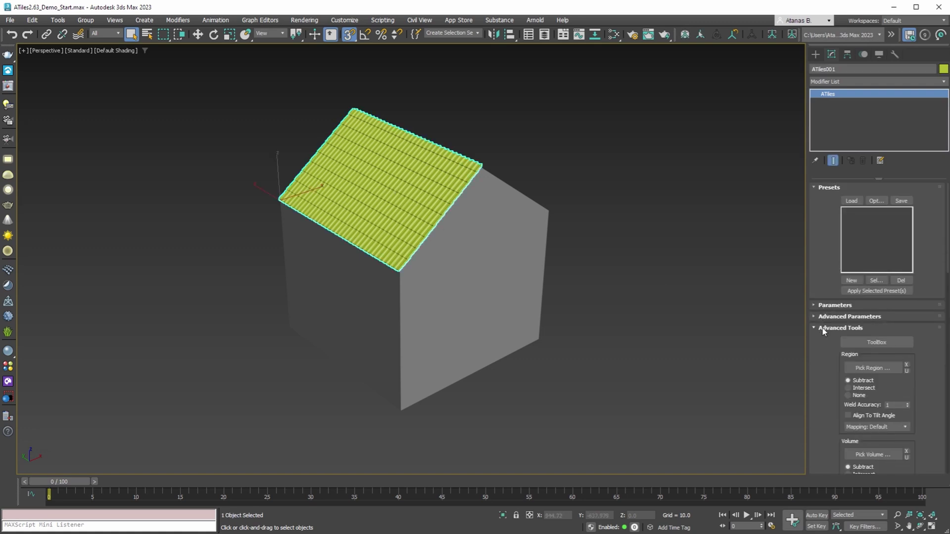
{"action": "left_click", "coordinate": [824, 329]}
{"action": "left_click", "coordinate": [822, 340]}
{"action": "left_click", "coordinate": [822, 351]}
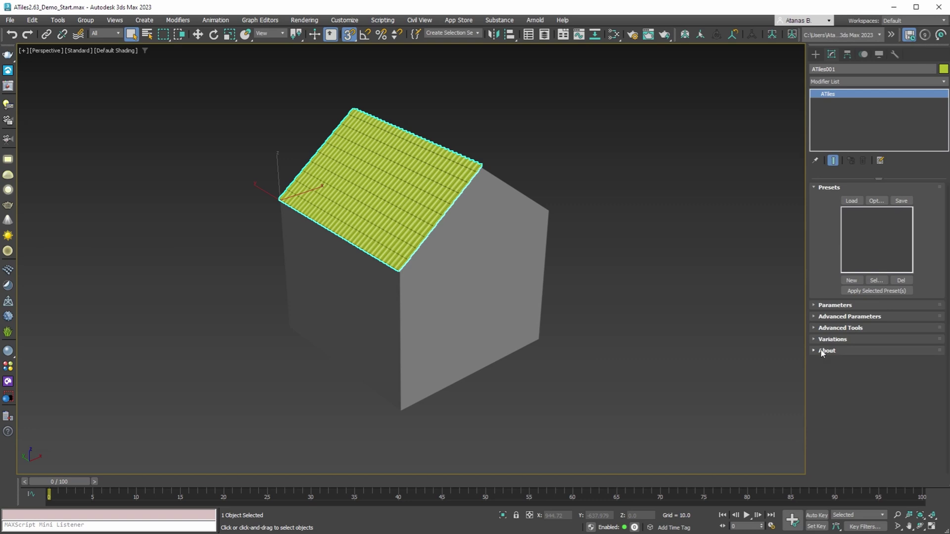
{"action": "left_click", "coordinate": [822, 351]}
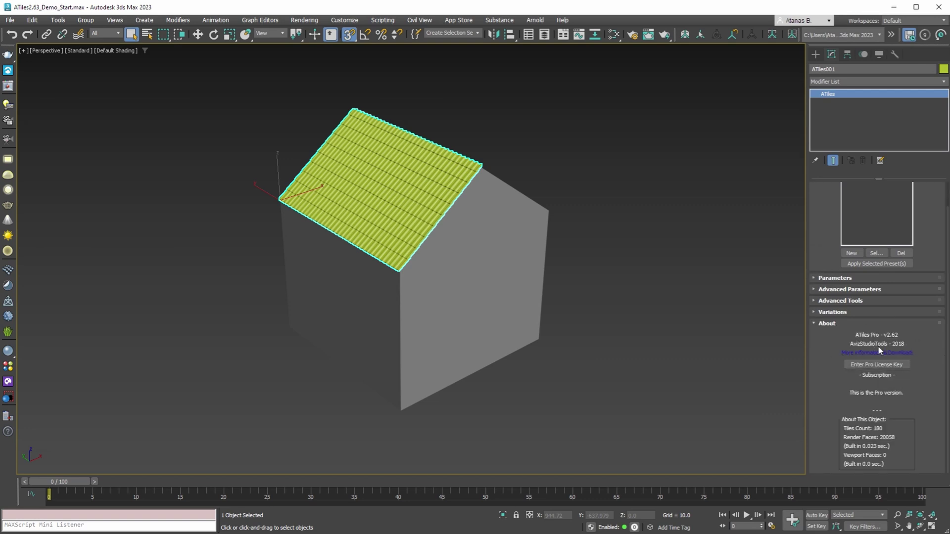
{"action": "left_click", "coordinate": [832, 324]}
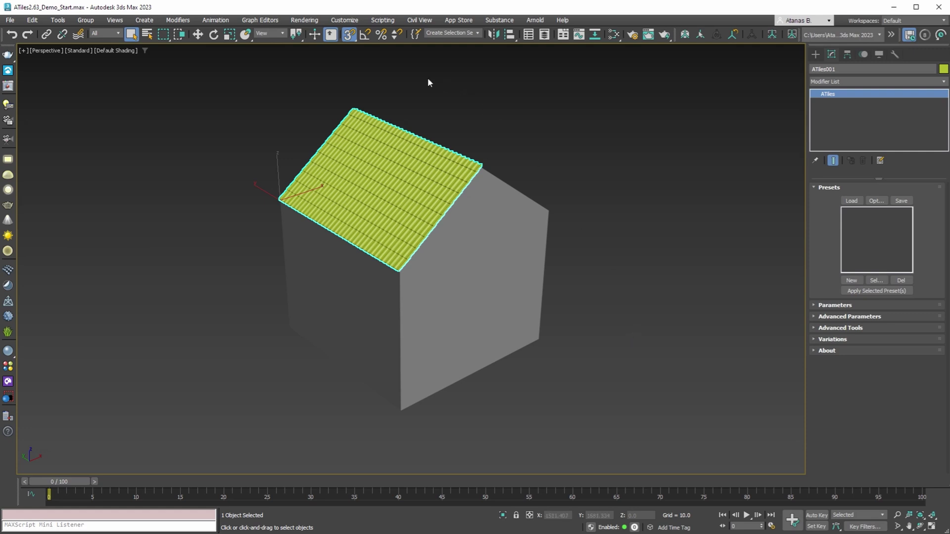
In AvizStudioTools Setup, choose ATiles v2.63 (Pro), load it, confirm, and close the dialog
{"action": "left_click", "coordinate": [451, 24]}
{"action": "mouse_move", "coordinate": [455, 38]}
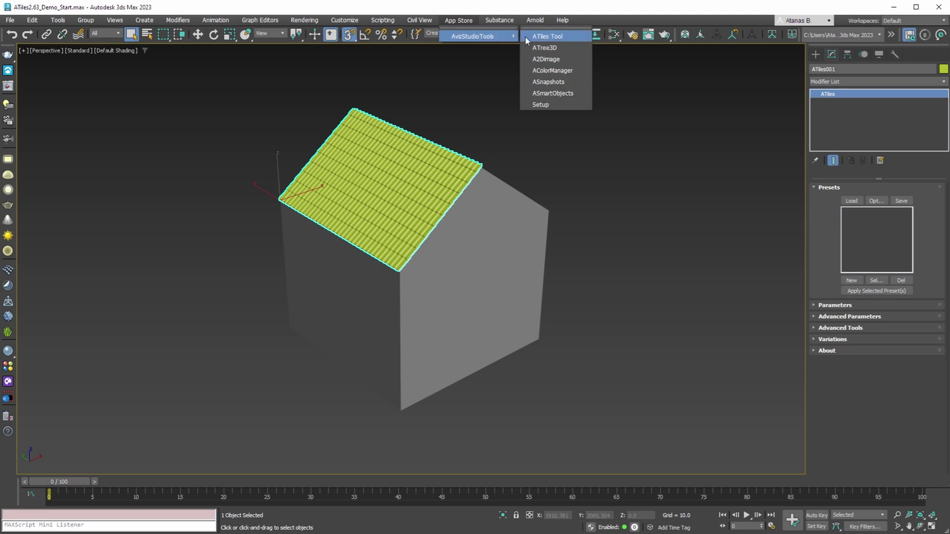
{"action": "left_click", "coordinate": [549, 105]}
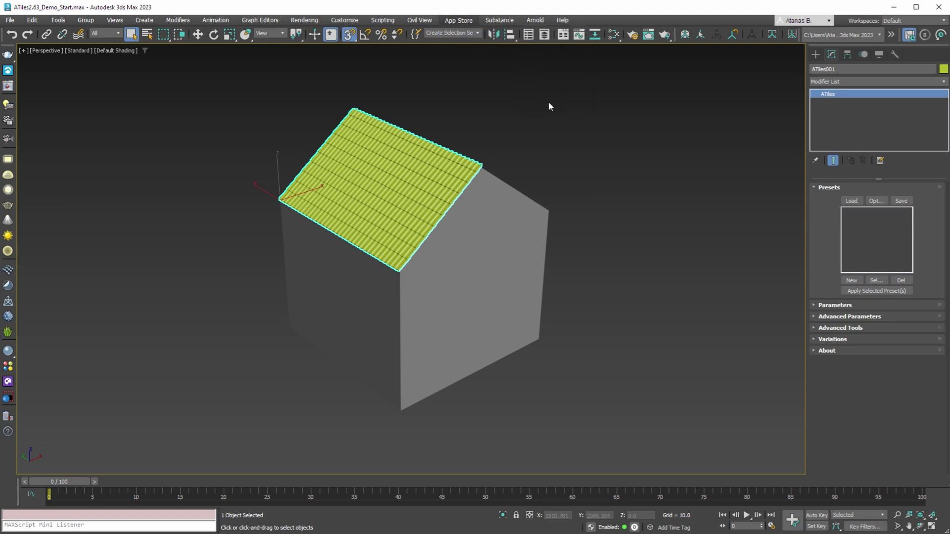
{"action": "left_click", "coordinate": [515, 194]}
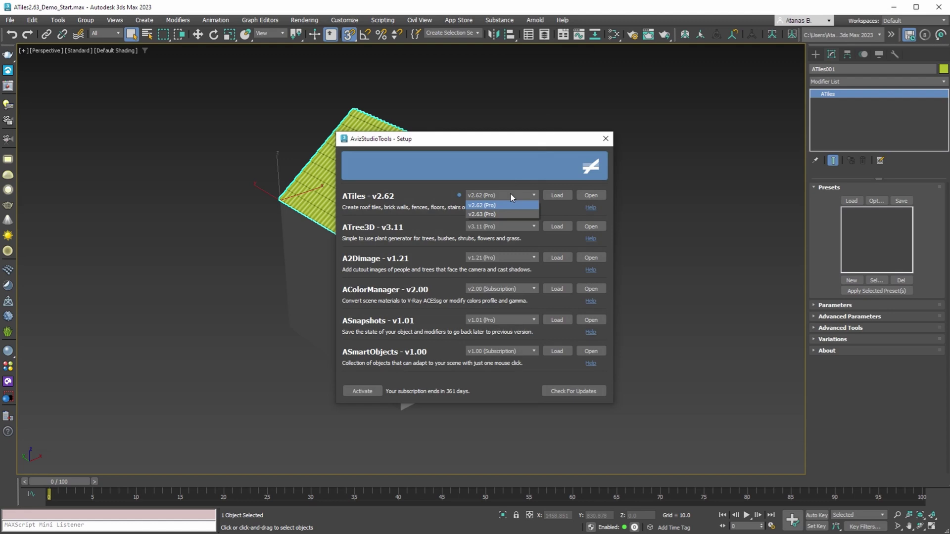
{"action": "left_click", "coordinate": [480, 217]}
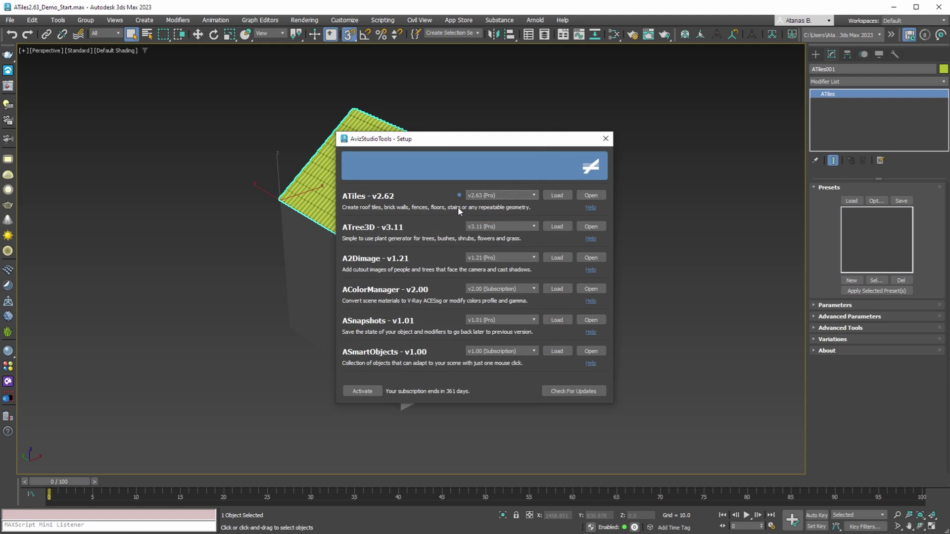
{"action": "left_click", "coordinate": [551, 196]}
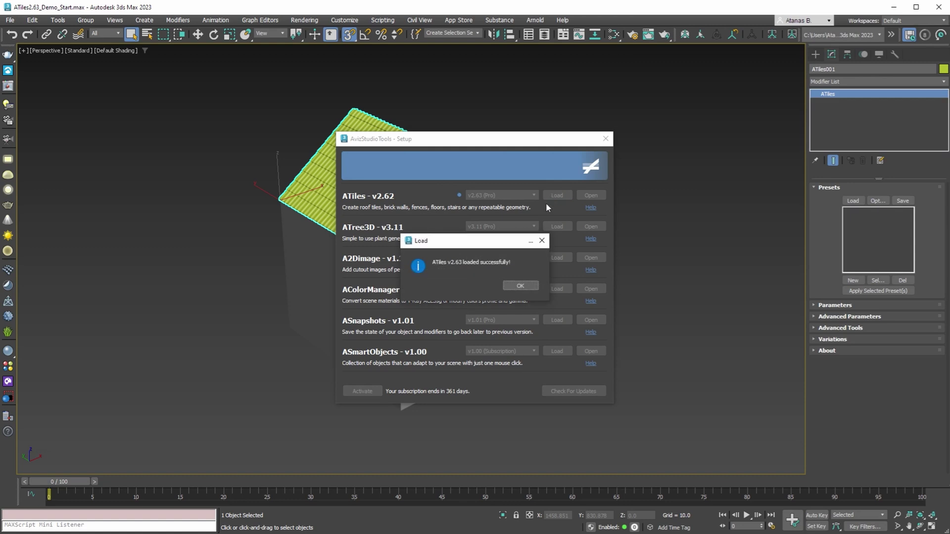
{"action": "left_click", "coordinate": [519, 286]}
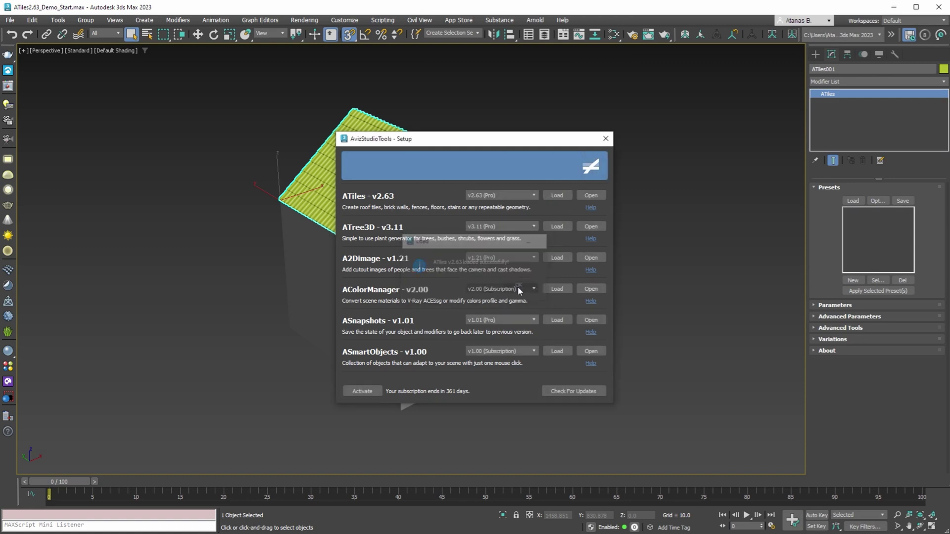
{"action": "left_click", "coordinate": [606, 139]}
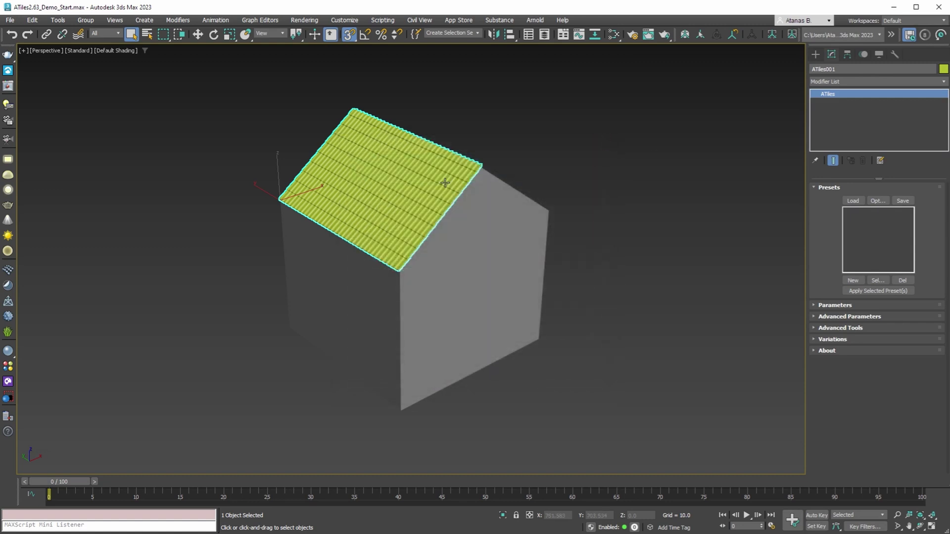
Delete the old tile object and start a new ATiles object from the Create panel
{"action": "key", "text": "Delete"}
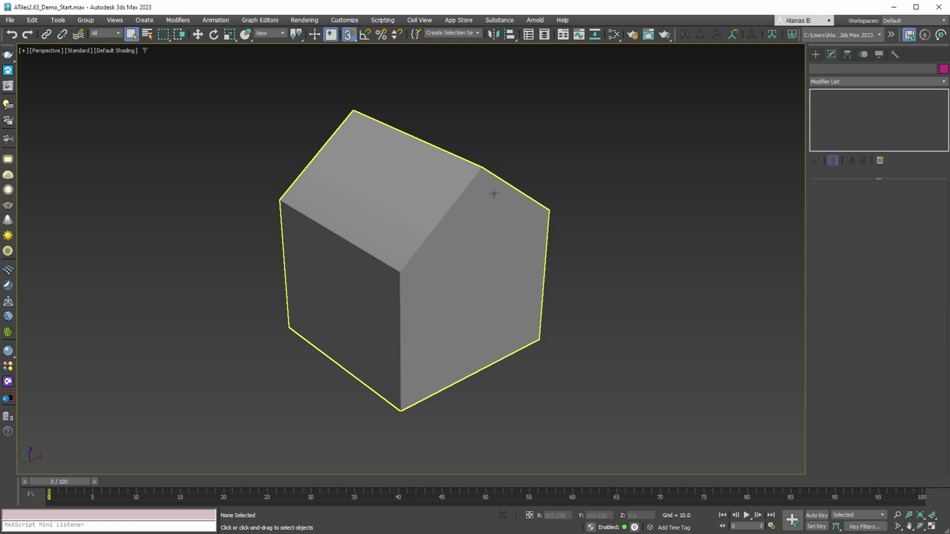
{"action": "left_click", "coordinate": [815, 55]}
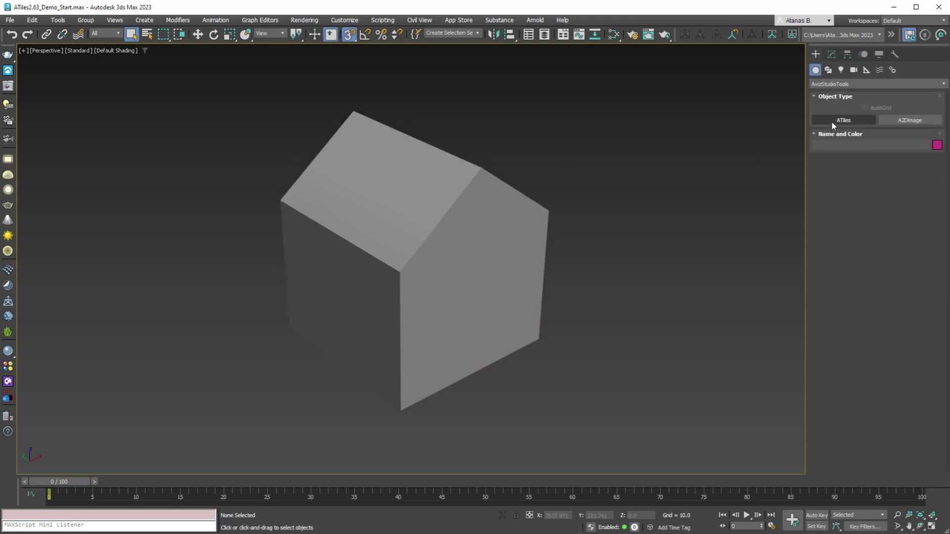
{"action": "left_click", "coordinate": [831, 121]}
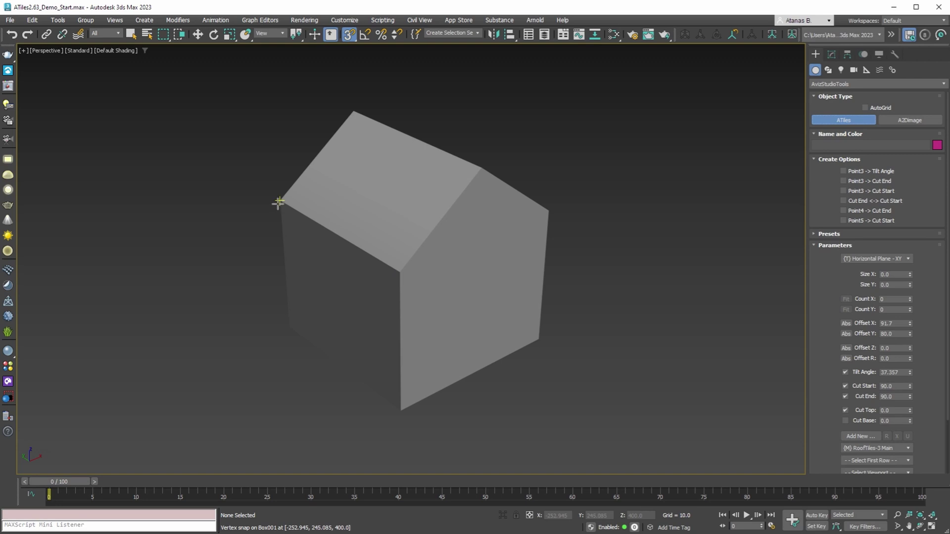
With vertex snapping on, span the roof slope from eave to ridge with a 500 by 250 tile plane
{"action": "left_click", "coordinate": [354, 34]}
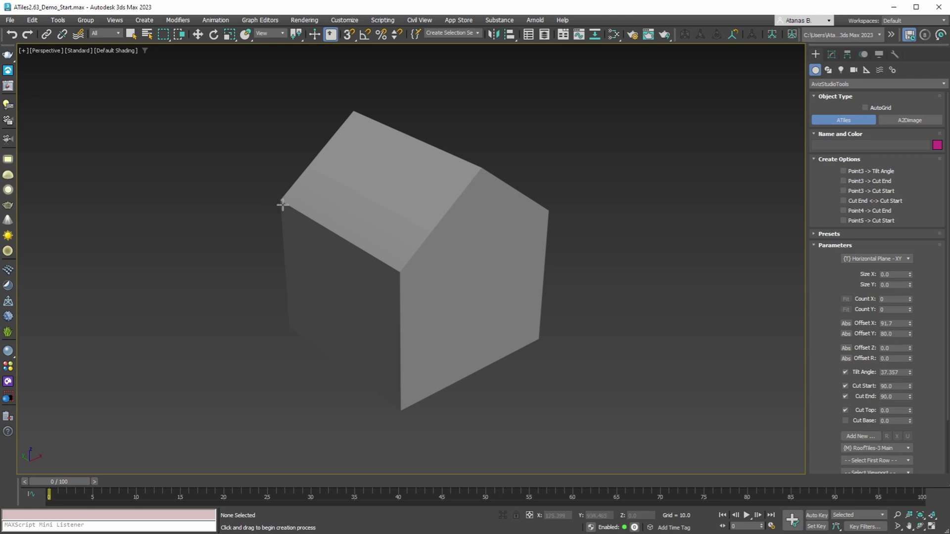
{"action": "left_click", "coordinate": [349, 35]}
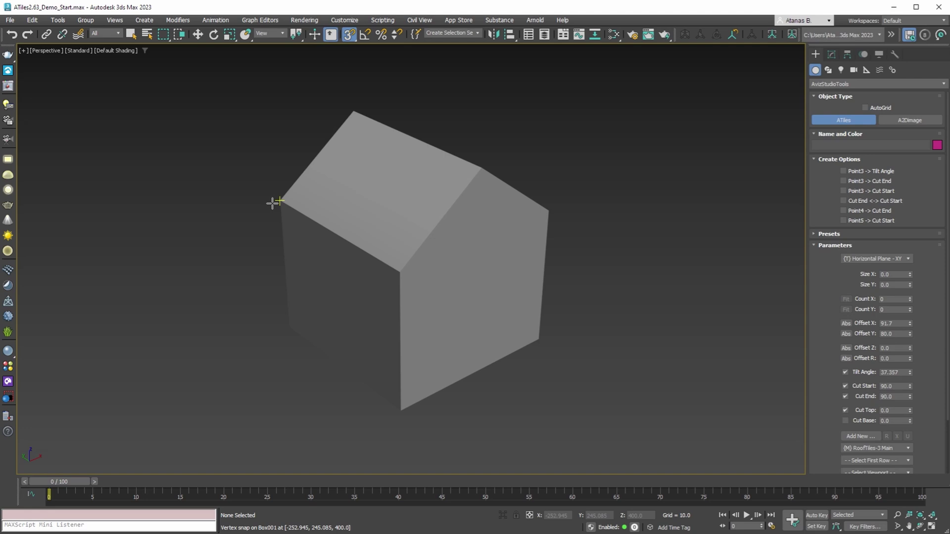
{"action": "left_click_drag", "start_coordinate": [276, 202], "coordinate": [397, 269]}
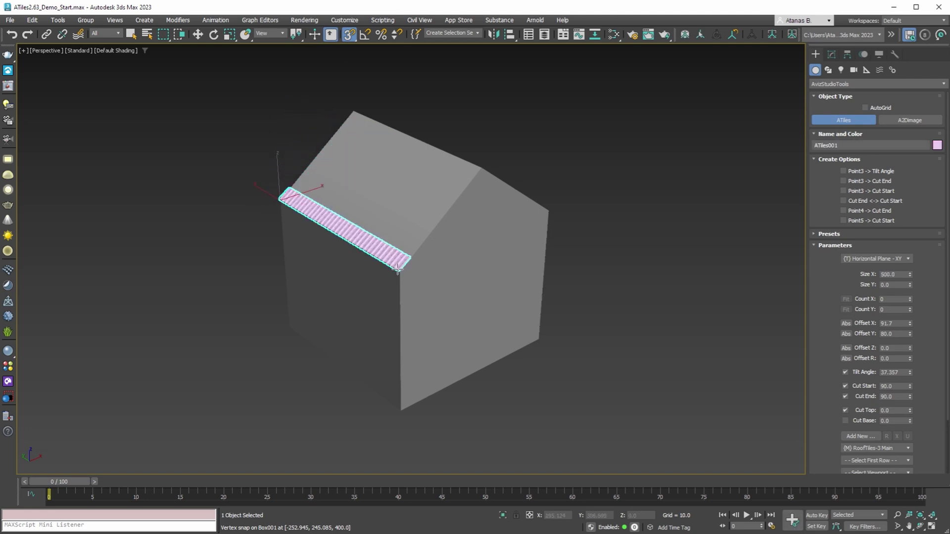
{"action": "left_click", "coordinate": [481, 166]}
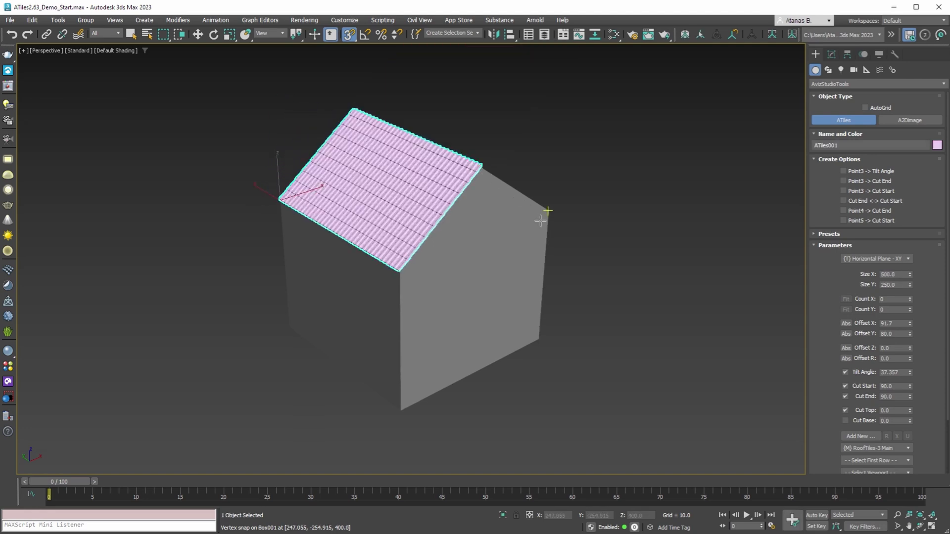
{"action": "middle_click_drag", "start_coordinate": [551, 233], "coordinate": [487, 218], "text": "alt"}
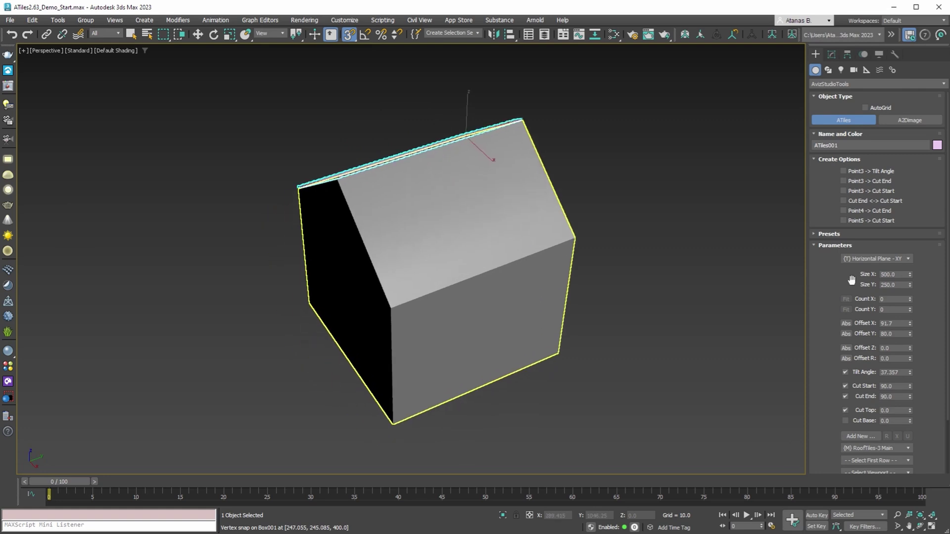
Expand and collapse the Presets, Parameters, Advanced Tools, Variations and About rollouts
{"action": "left_click", "coordinate": [847, 235]}
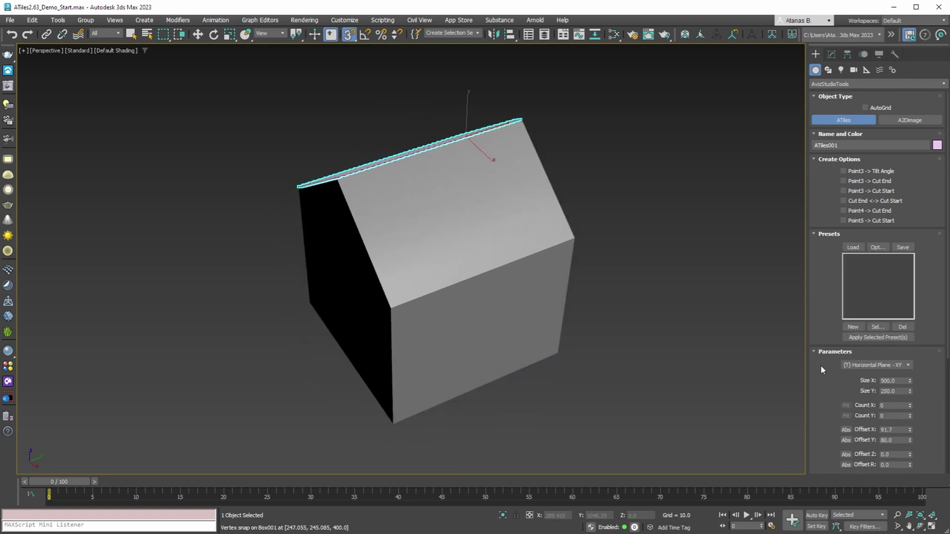
{"action": "left_click", "coordinate": [825, 352]}
{"action": "left_click", "coordinate": [827, 378]}
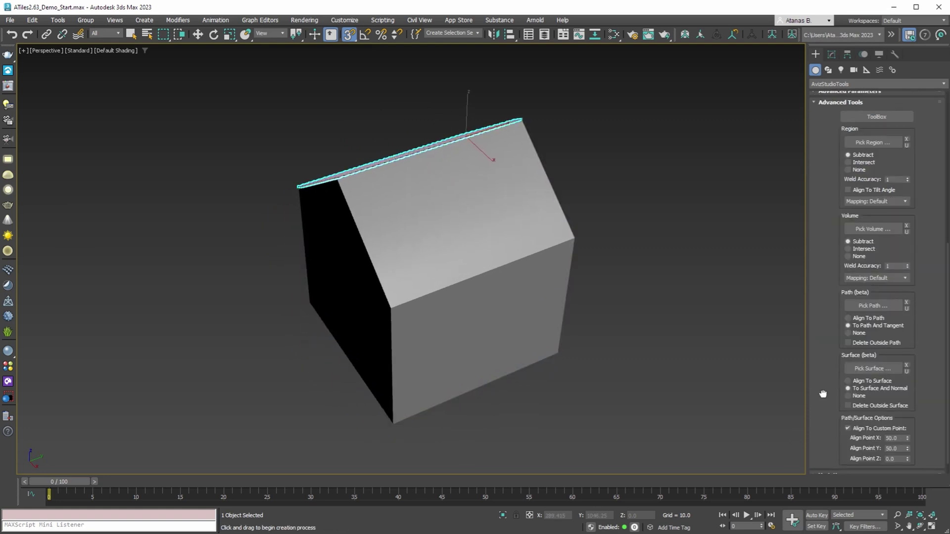
{"action": "scroll", "coordinate": [878, 341], "scroll_direction": "down", "scroll_amount": 2}
{"action": "left_click", "coordinate": [825, 459]}
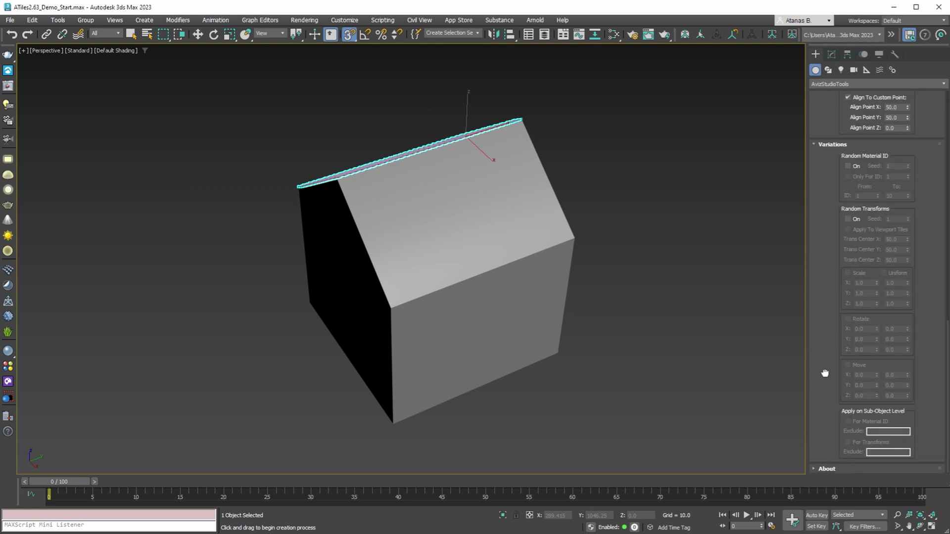
{"action": "left_click", "coordinate": [839, 468]}
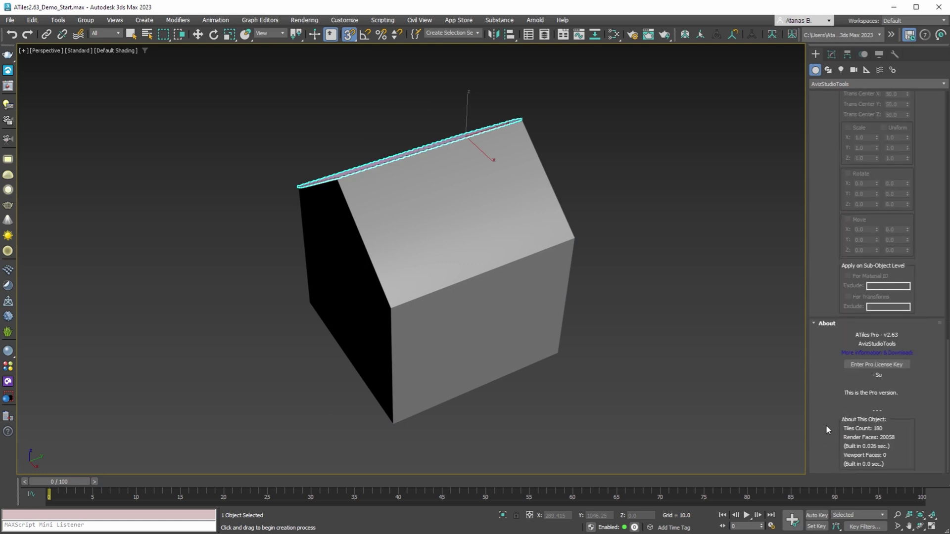
{"action": "left_click", "coordinate": [832, 324]}
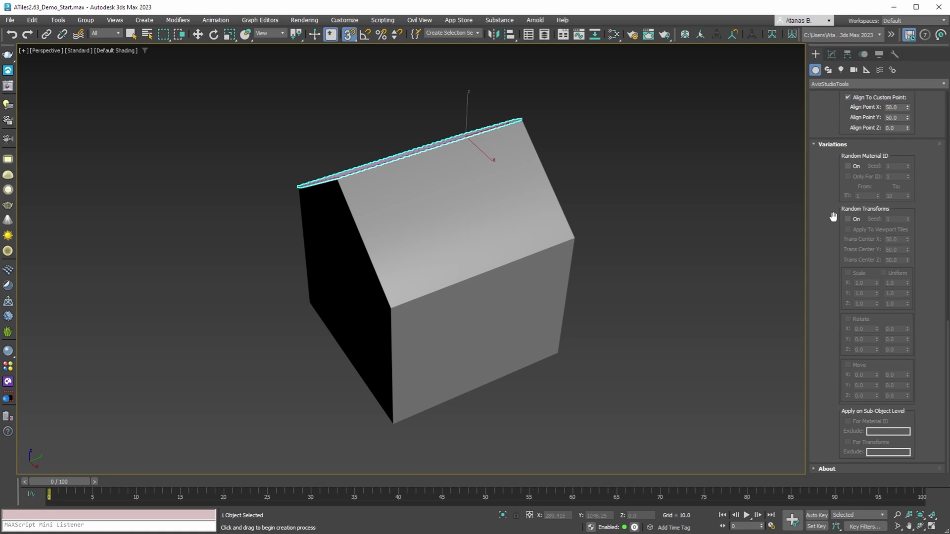
{"action": "left_click", "coordinate": [828, 144]}
{"action": "scroll", "coordinate": [824, 355], "scroll_direction": "up", "scroll_amount": 5}
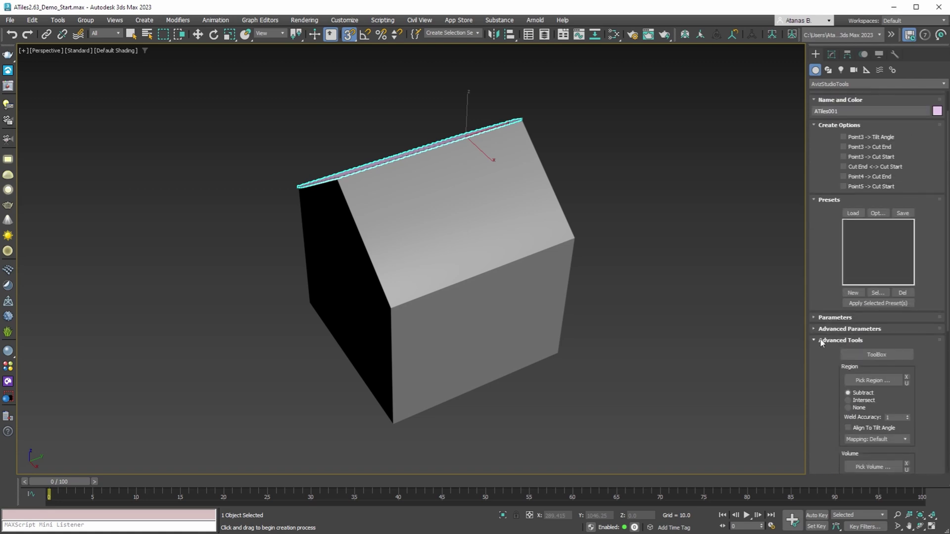
{"action": "left_click", "coordinate": [823, 340]}
In the Modify panel, widen the command panel and expand Parameters and Advanced Parameters
{"action": "left_click", "coordinate": [831, 56]}
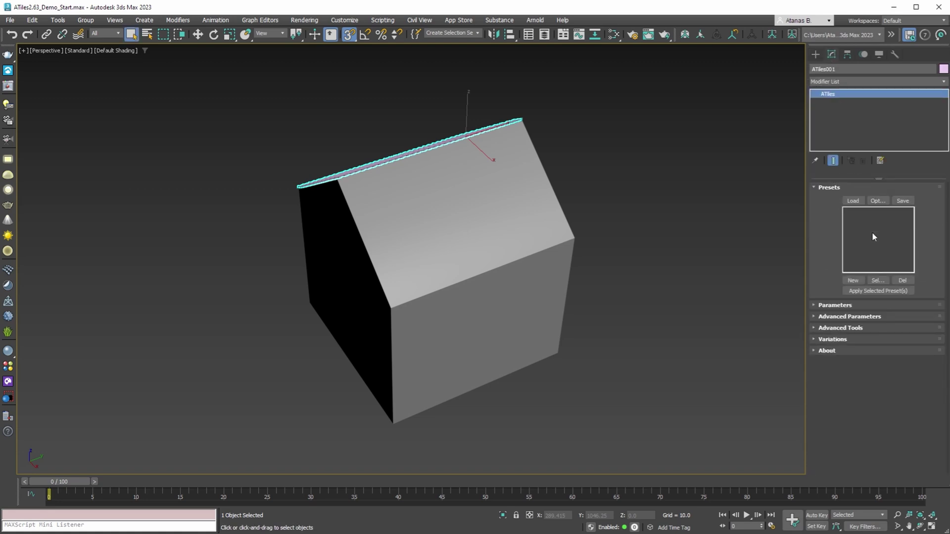
{"action": "left_click_drag", "start_coordinate": [806, 270], "coordinate": [773, 268]}
{"action": "left_click", "coordinate": [804, 305]}
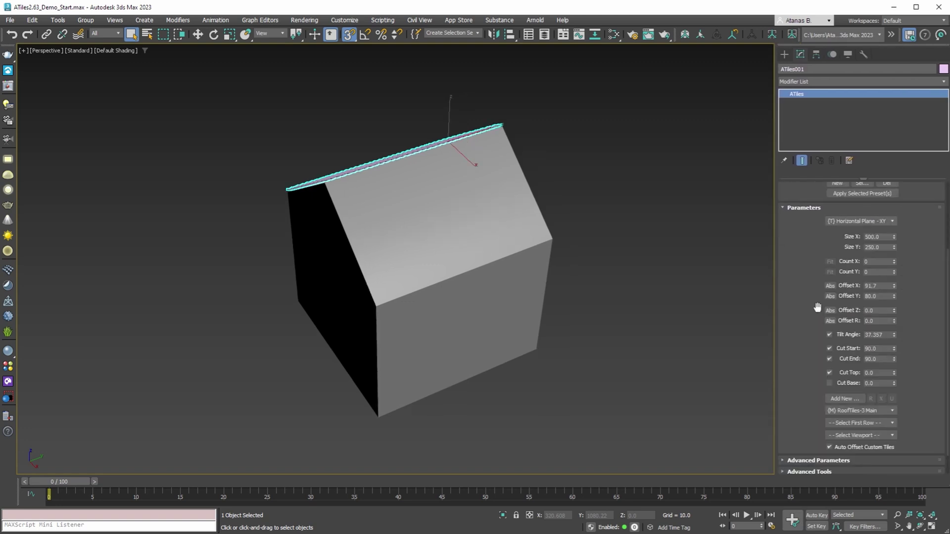
{"action": "scroll", "coordinate": [803, 372], "scroll_direction": "down", "scroll_amount": 1}
{"action": "left_click", "coordinate": [819, 435]}
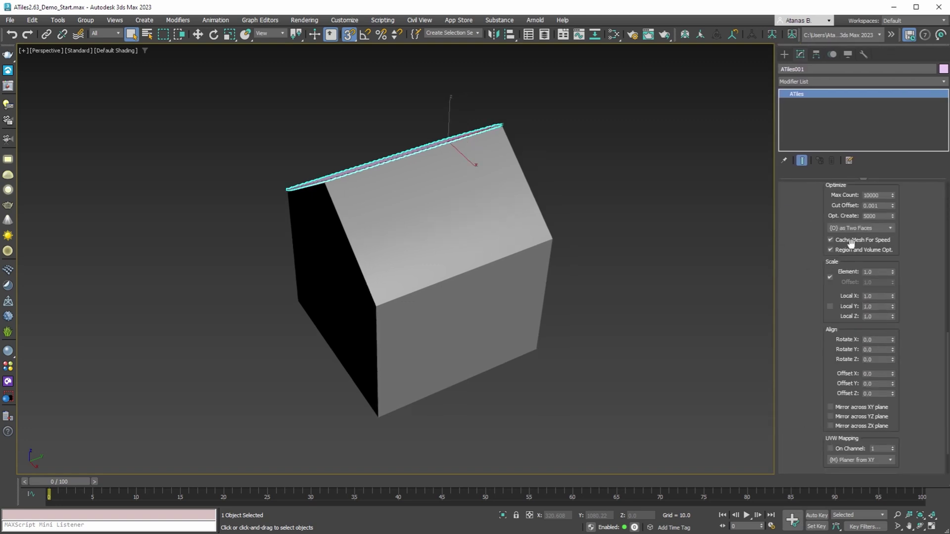
{"action": "scroll", "coordinate": [812, 443], "scroll_direction": "down", "scroll_amount": 8}
{"action": "scroll", "coordinate": [808, 443], "scroll_direction": "down", "scroll_amount": 10}
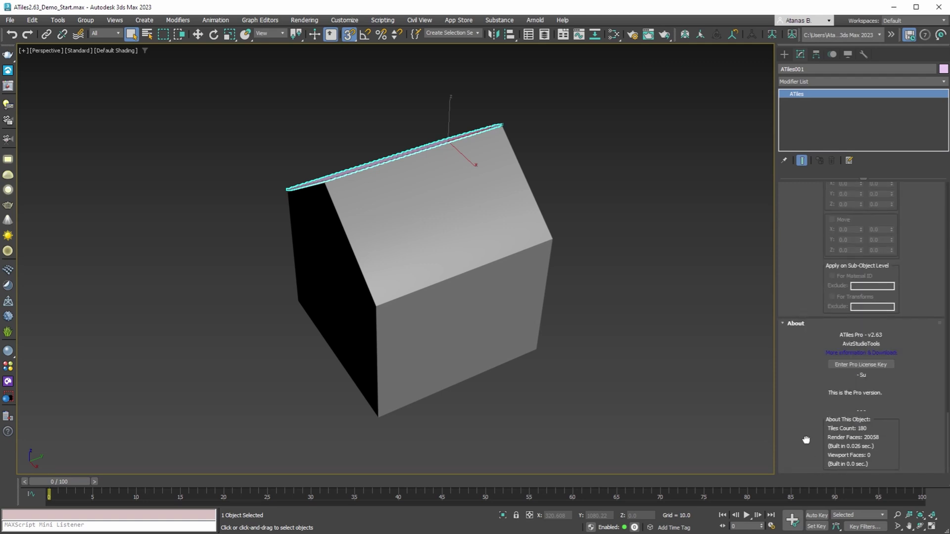
{"action": "middle_click_drag", "start_coordinate": [595, 343], "coordinate": [534, 326], "text": "alt"}
Reopen AvizStudioTools Setup, move it to the upper left, and keep ATiles at v2.63 (Pro)
{"action": "left_click", "coordinate": [450, 21]}
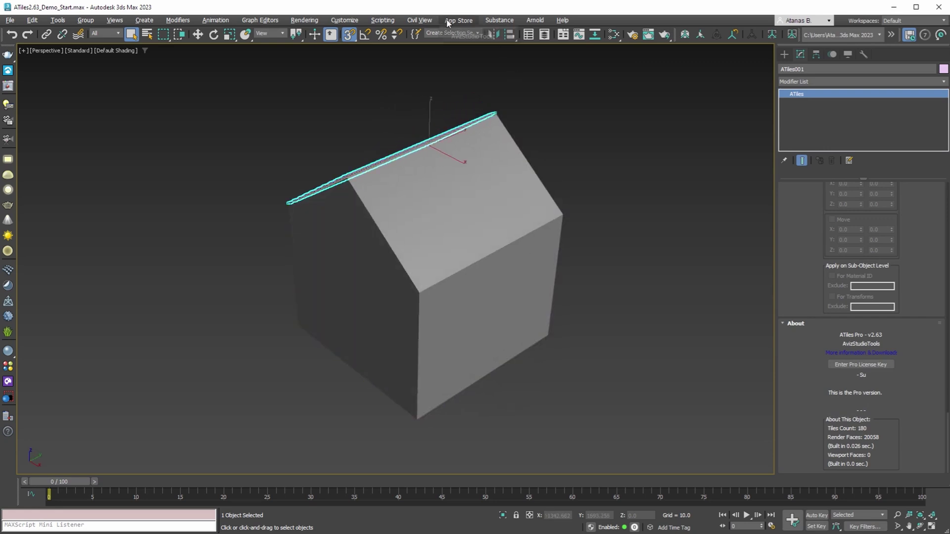
{"action": "mouse_move", "coordinate": [451, 36]}
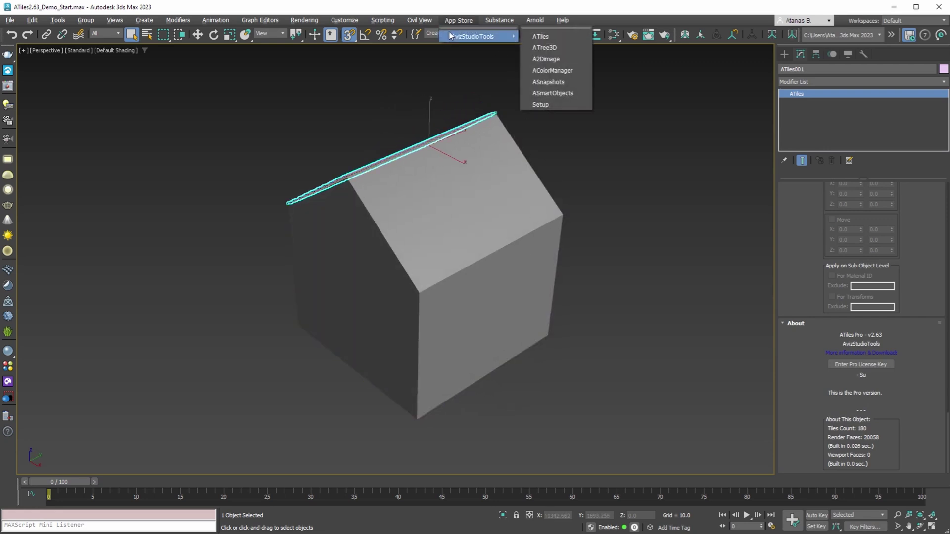
{"action": "left_click", "coordinate": [540, 105]}
{"action": "left_click_drag", "start_coordinate": [523, 143], "coordinate": [210, 75]}
{"action": "left_click", "coordinate": [189, 122]}
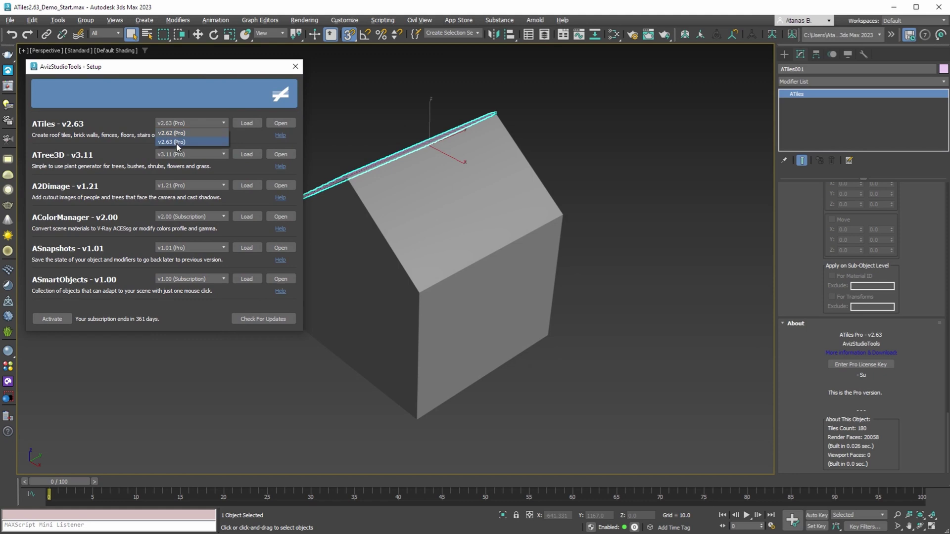
{"action": "left_click", "coordinate": [246, 141]}
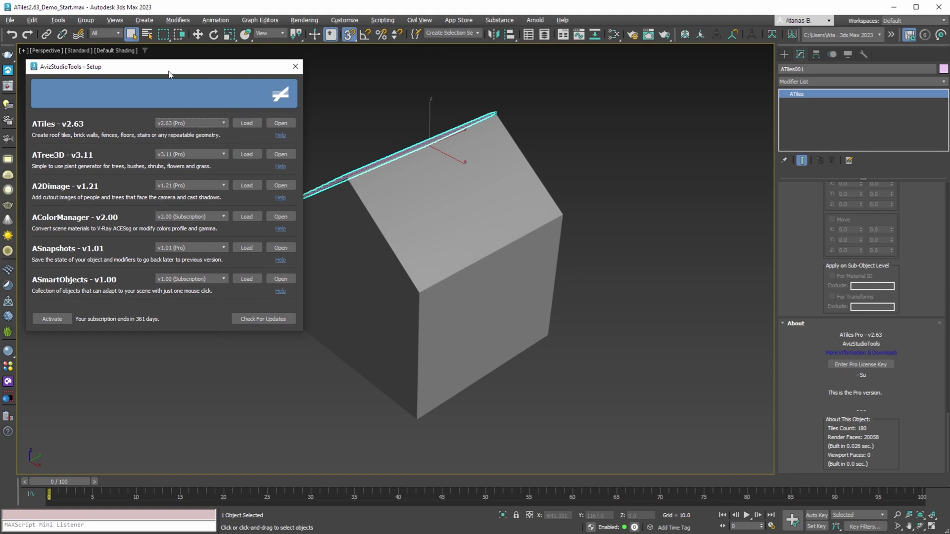
{"action": "left_click_drag", "start_coordinate": [168, 71], "coordinate": [186, 73]}
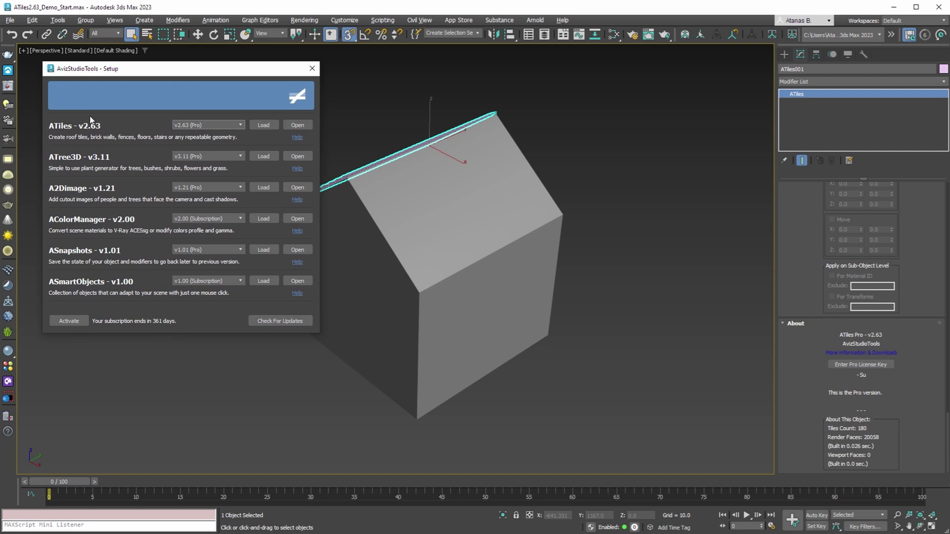